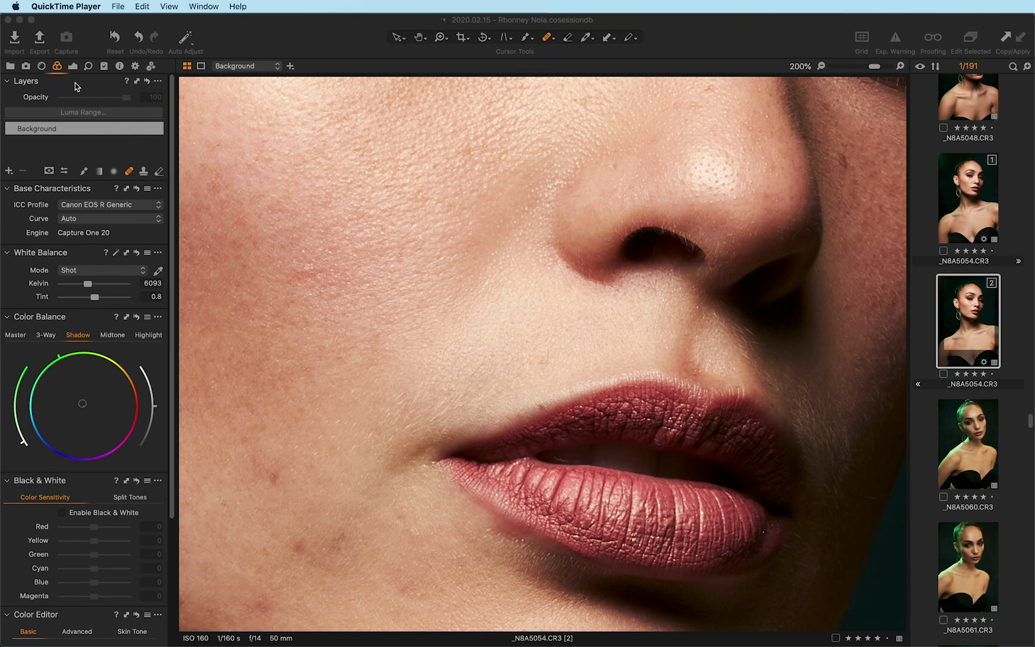
Step: Heal the blemish beside the mouth on a new Heal Layer 1, then toggle the layer to compare
click(130, 173)
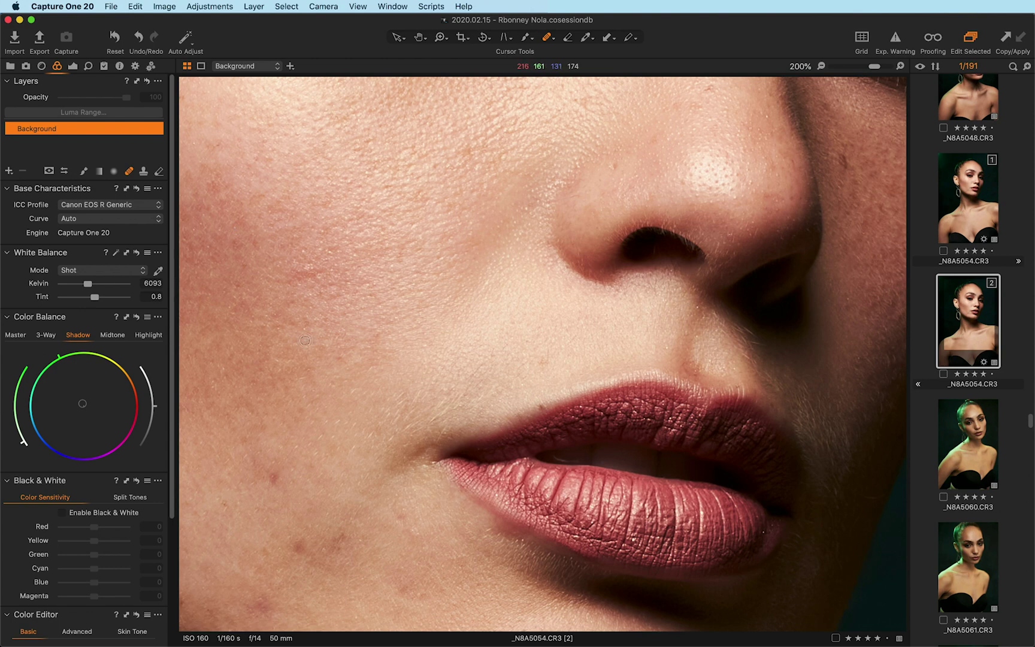
click(274, 479)
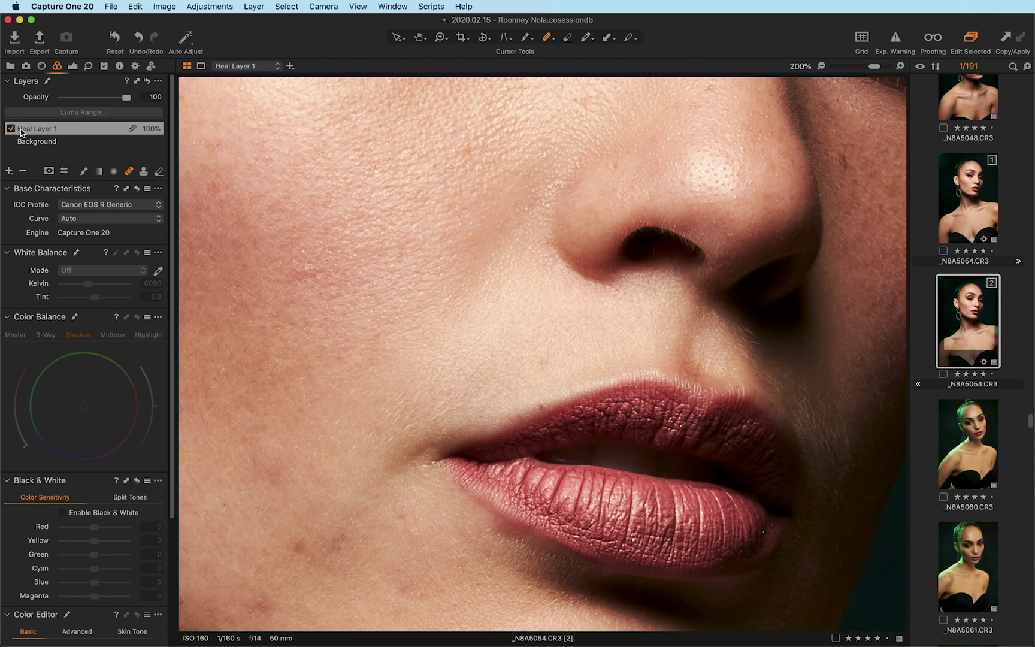
click(11, 129)
click(11, 128)
Step: Heal the blemishes on the lower cheek, below the mouth and near the chin
scroll(323, 376, down, 5)
scroll(323, 377, left, 2)
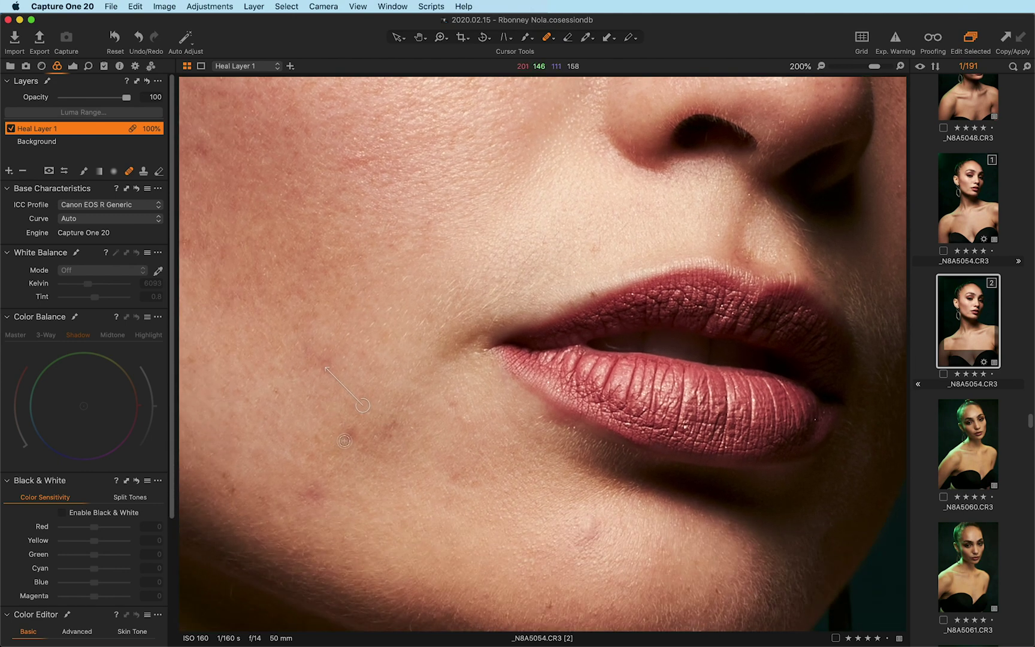
drag(346, 441, 351, 432)
click(311, 493)
click(395, 424)
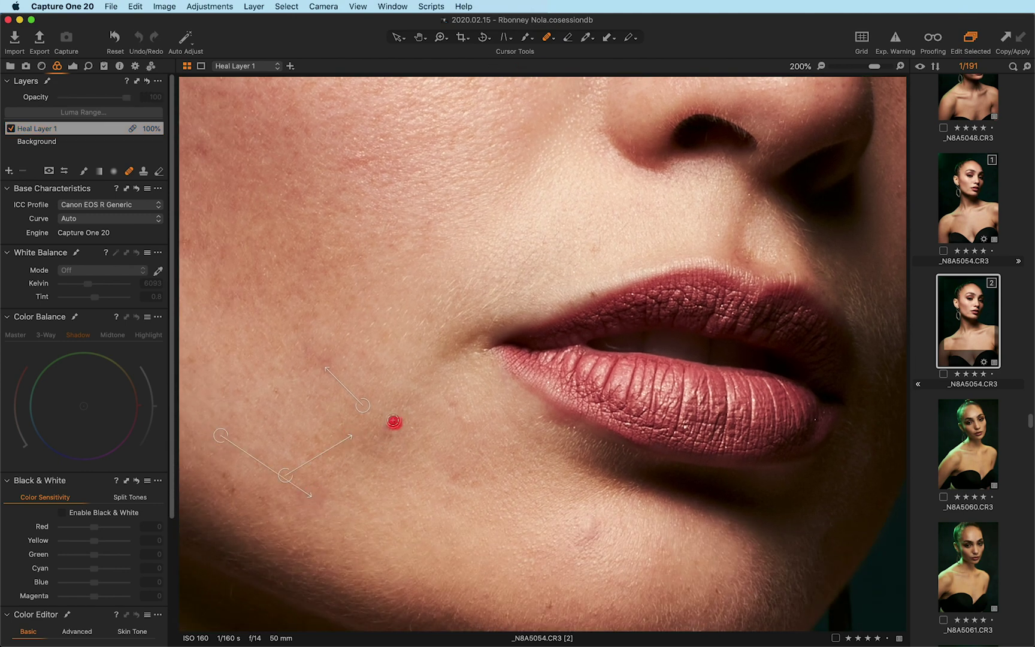
click(454, 406)
click(466, 418)
click(491, 416)
click(455, 476)
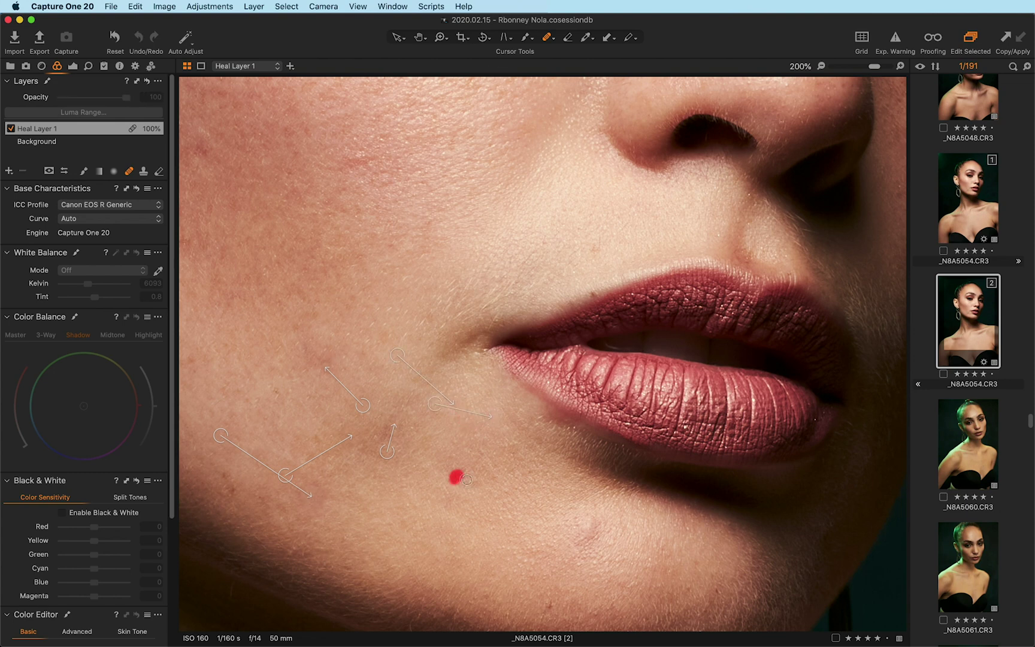
click(518, 473)
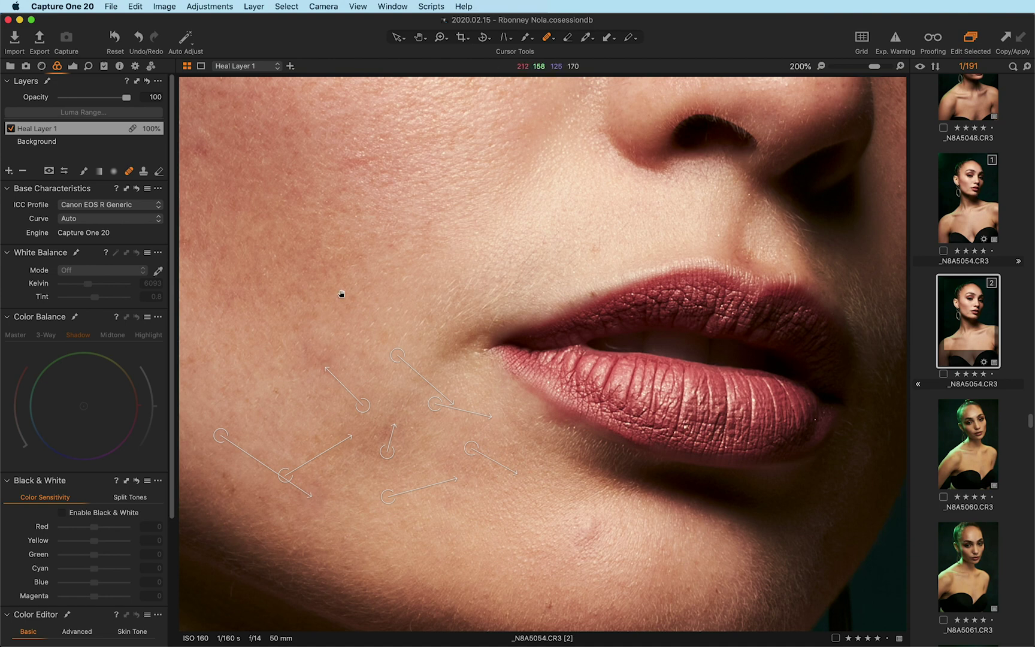
Step: Heal the spots and an elongated mark across the outer and upper cheek
mouse_move(344, 288)
mouse_down()
mouse_move(474, 308)
mouse_move(534, 335)
mouse_up()
click(360, 408)
click(398, 358)
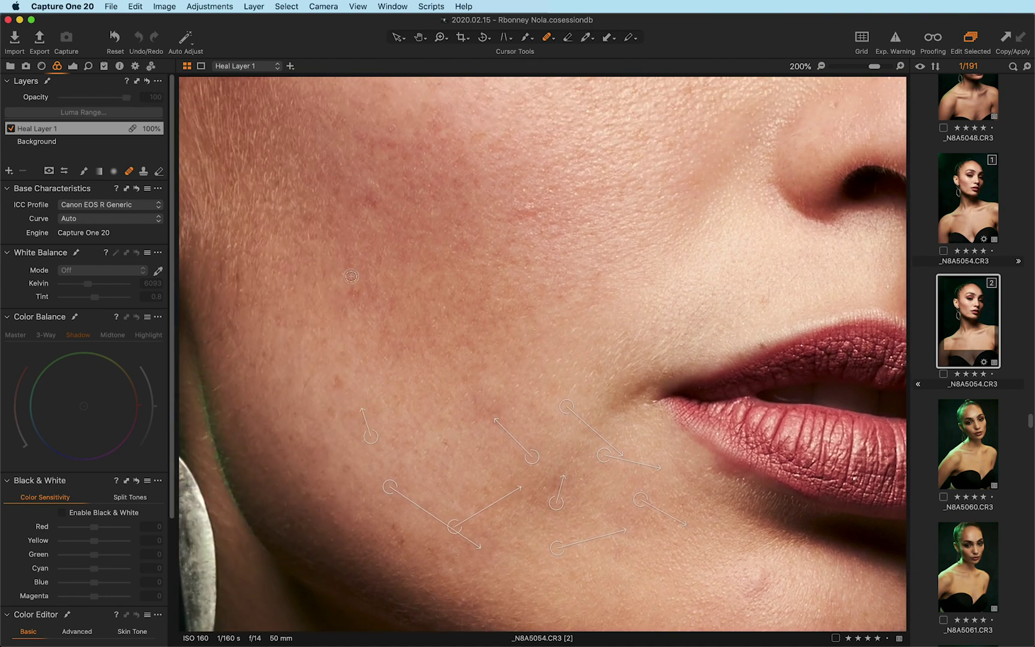
click(352, 296)
drag(538, 213, 521, 214)
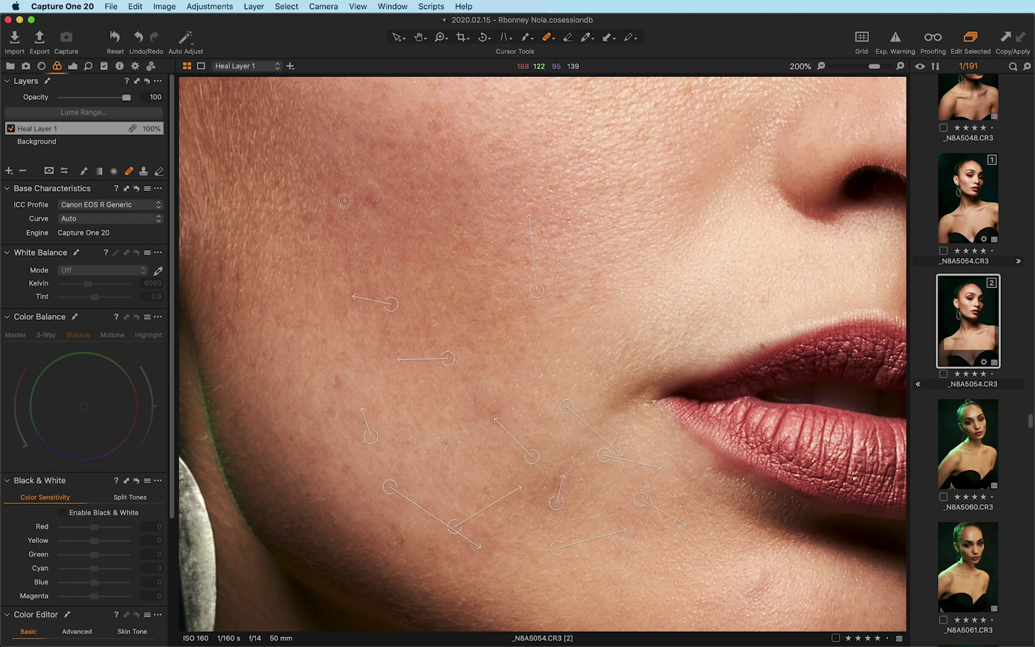
click(370, 201)
Step: Heal the spot beside the lip corner and the blemishes along the side of the nose
drag(706, 297, 607, 320)
click(668, 318)
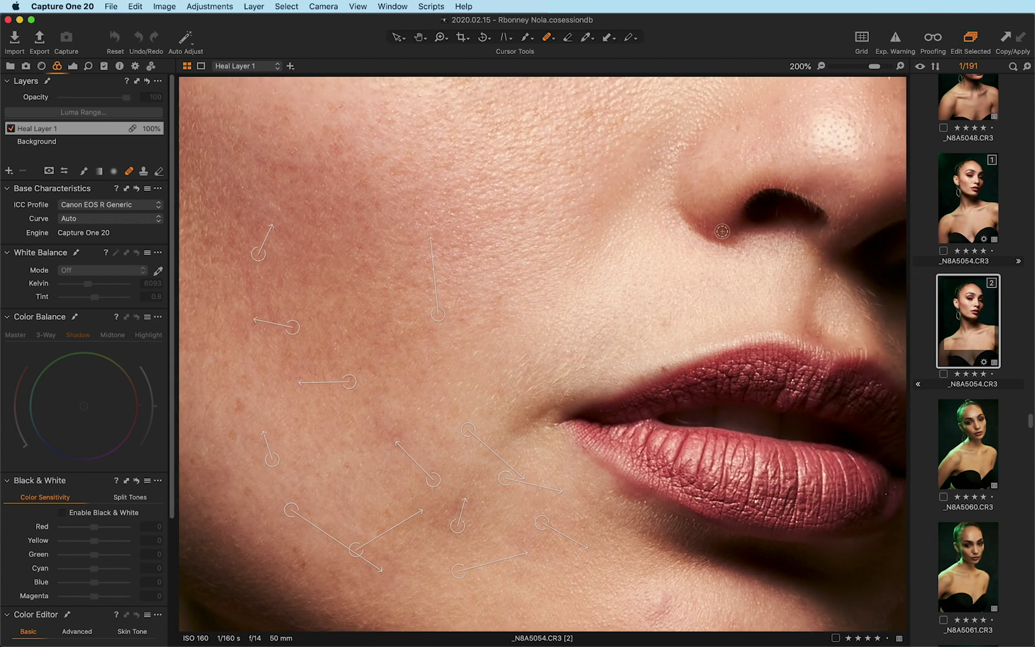
drag(725, 218, 668, 314)
click(681, 223)
click(719, 200)
click(759, 165)
click(776, 146)
click(783, 128)
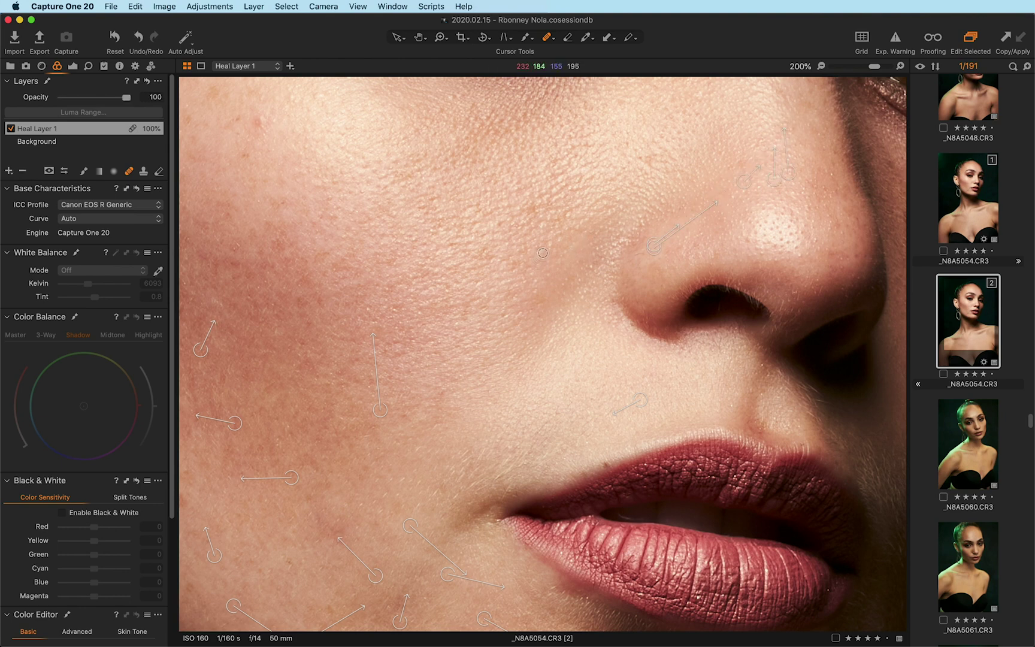
mouse_move(474, 384)
mouse_down()
mouse_move(506, 261)
mouse_move(591, 303)
mouse_move(640, 353)
mouse_move(631, 352)
mouse_up()
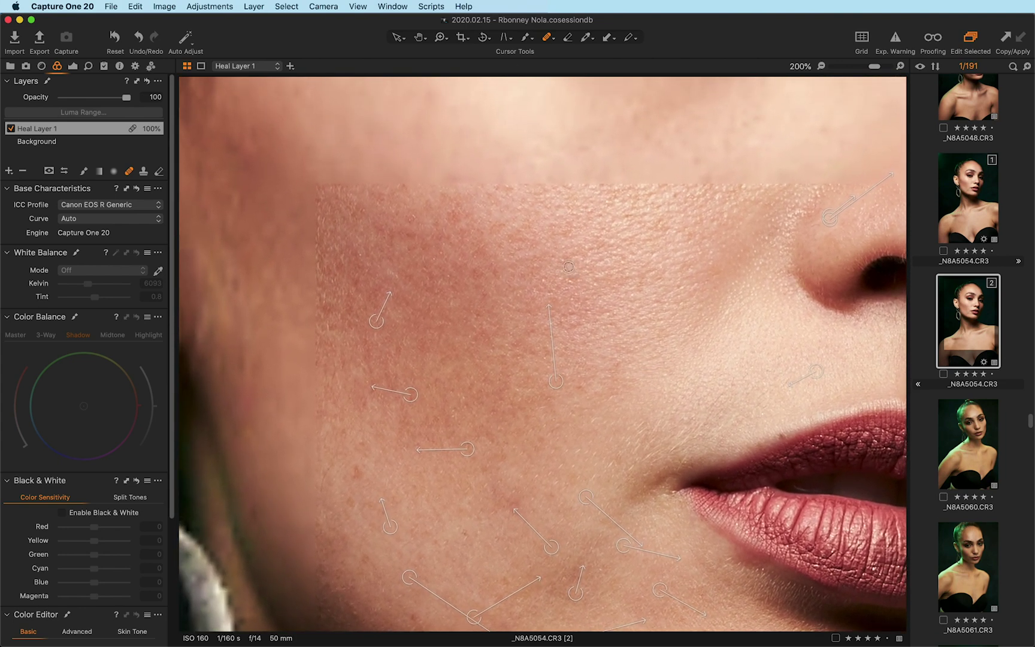
Step: Heal three more small blemishes on the upper cheek
click(509, 185)
click(461, 171)
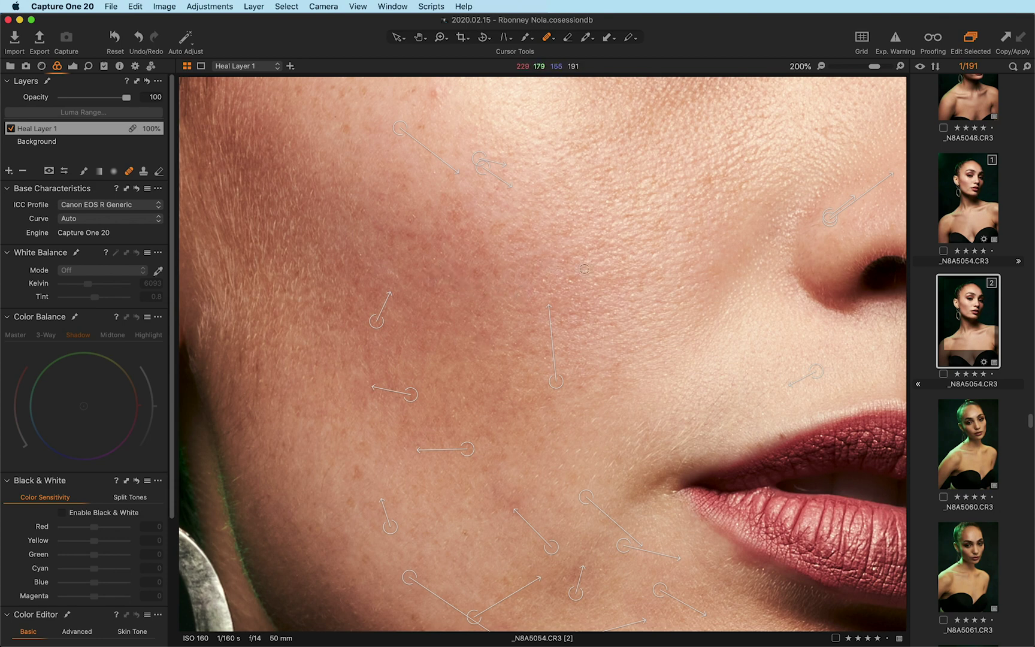
click(574, 283)
Step: Heal a blemish below the eye and move its heal source to cleaner skin
drag(655, 252, 434, 414)
click(649, 236)
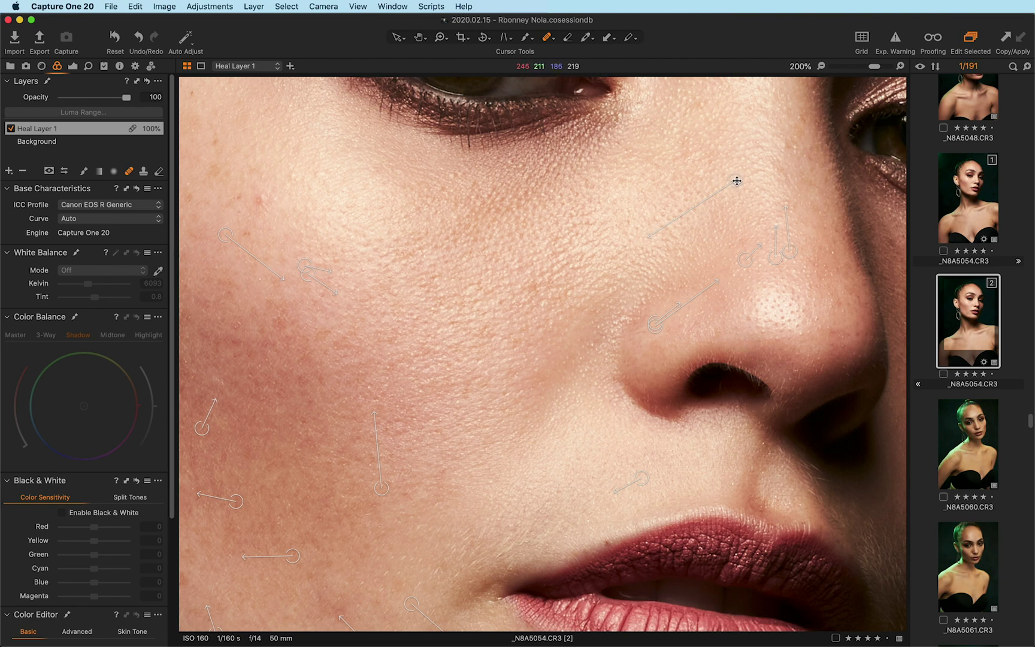
mouse_move(732, 182)
mouse_down()
mouse_move(704, 224)
mouse_move(635, 268)
mouse_move(609, 276)
mouse_move(606, 267)
mouse_up()
Step: Uncheck Display Arrows in the Heal Brush Settings to hide the heal-spot arrows
click(50, 172)
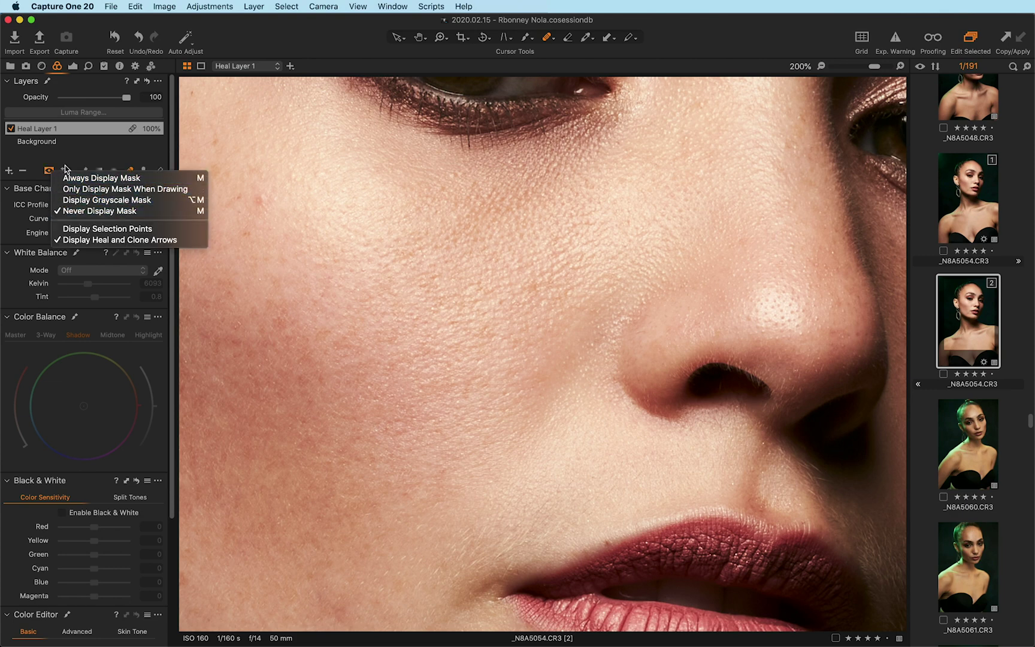
click(66, 169)
click(65, 170)
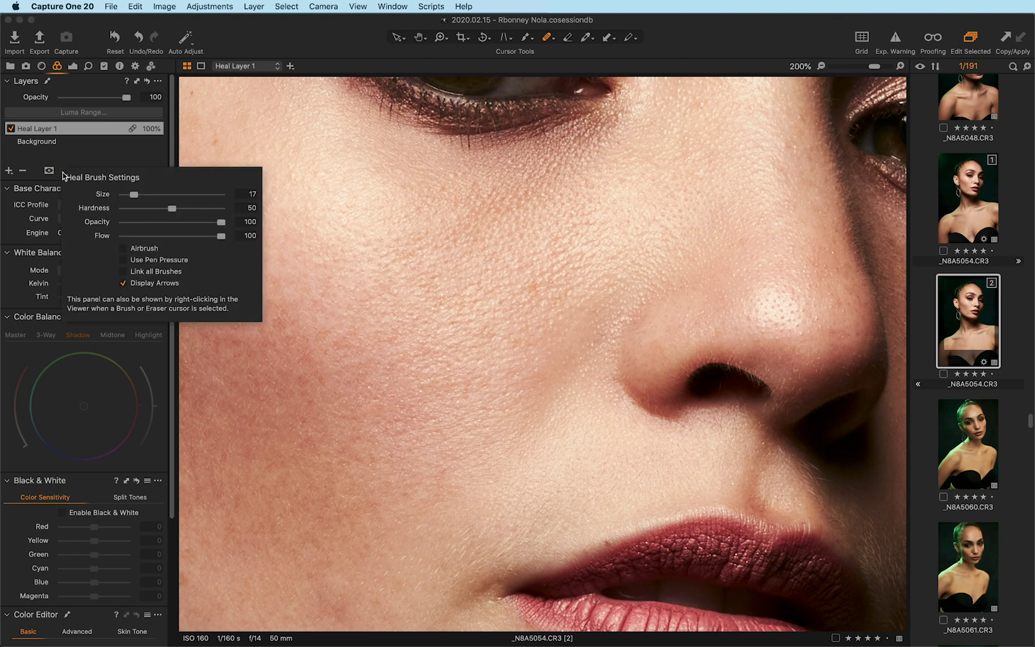
click(124, 283)
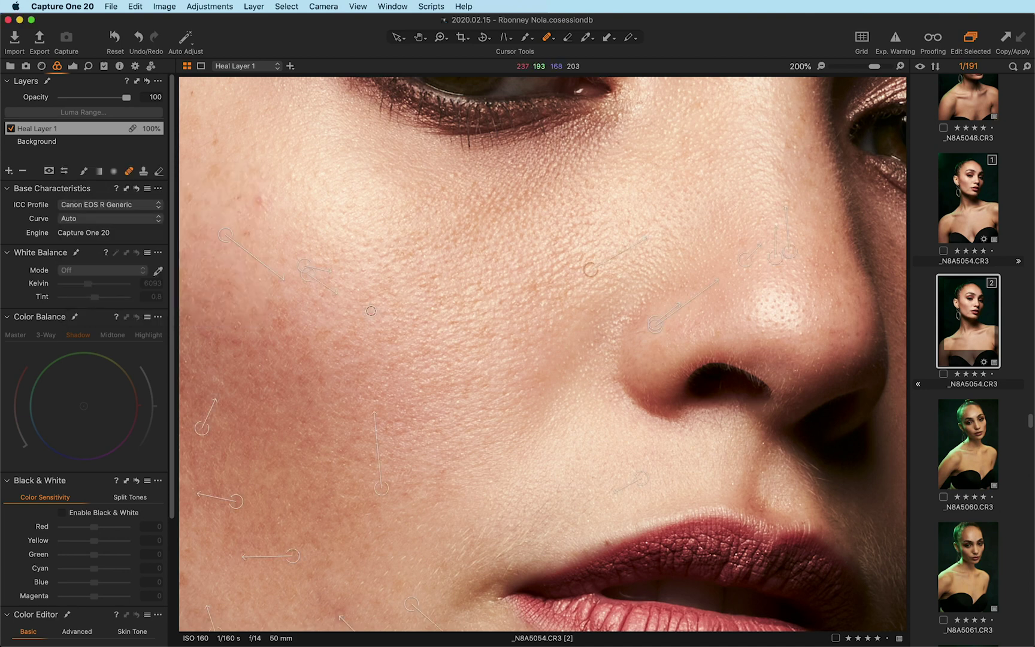
right_click(66, 171)
Step: Tick Display Arrows in Heal Brush Settings to show the heal arrows again
mouse_move(416, 352)
mouse_down()
mouse_move(529, 235)
mouse_move(580, 208)
mouse_up()
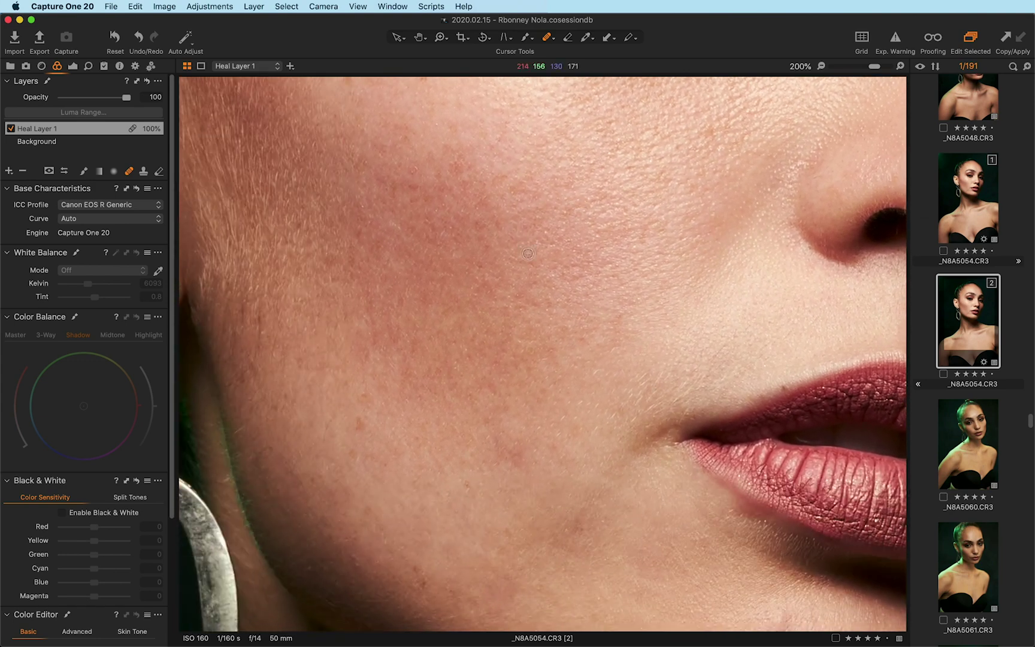
click(63, 172)
click(122, 289)
Step: Heal the remaining lower-cheek and jaw blemishes and one above the lip corner
click(357, 423)
click(310, 410)
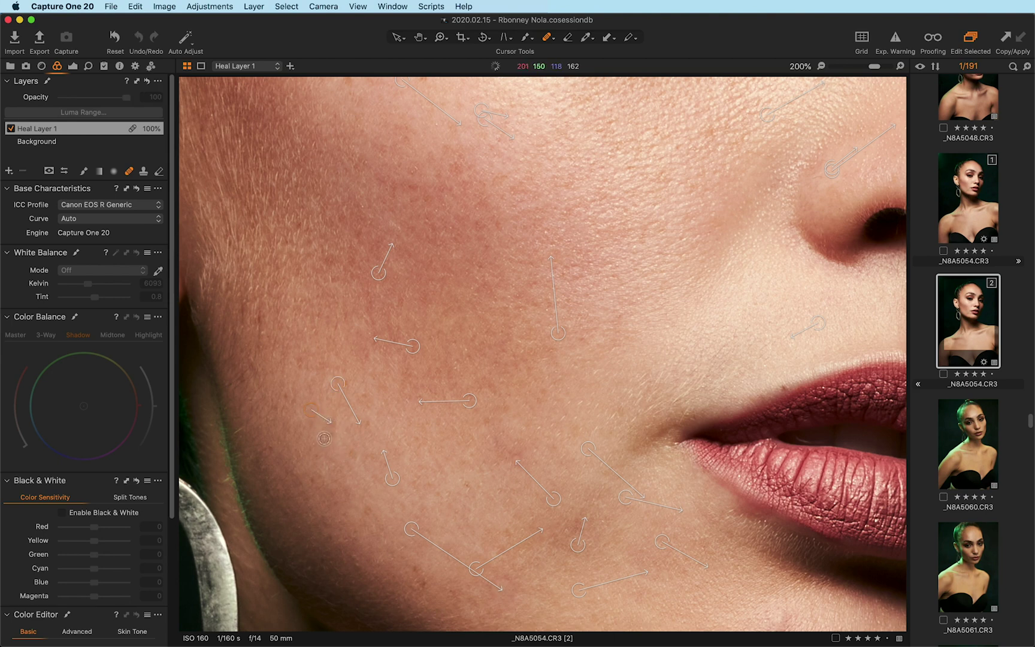
click(356, 479)
drag(613, 393, 502, 354)
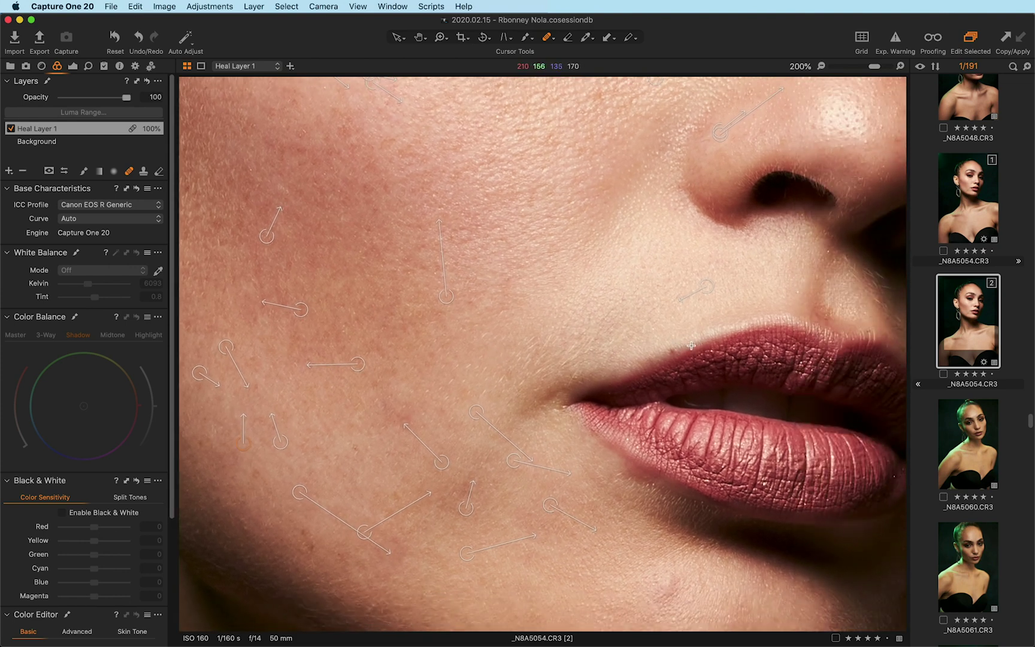
click(692, 346)
Step: Zoom to 400% and toggle Heal Layer 1 off and on to compare the lip area
key(super+plus)
key(super+plus)
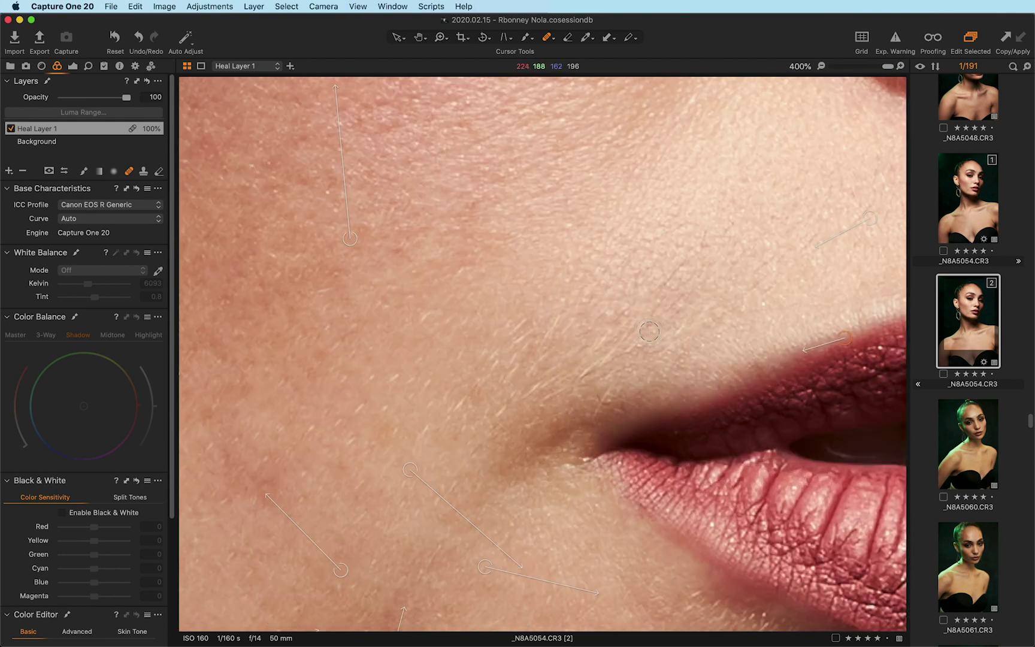
scroll(694, 300, right, 5)
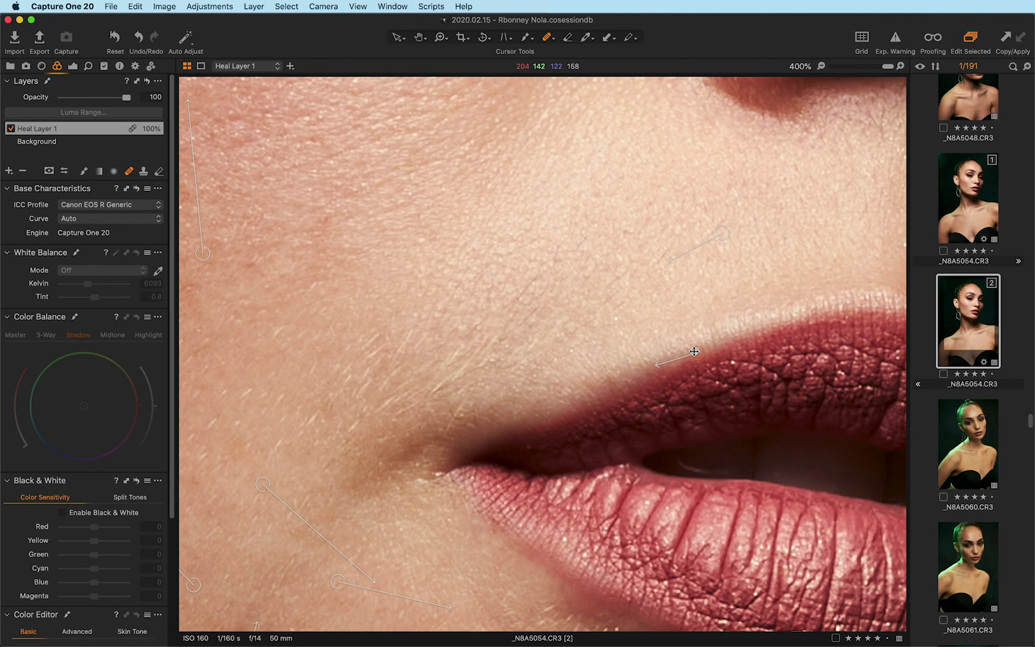
click(65, 172)
click(11, 128)
click(11, 129)
click(11, 129)
click(10, 129)
click(11, 129)
click(10, 129)
click(10, 128)
click(10, 128)
click(11, 128)
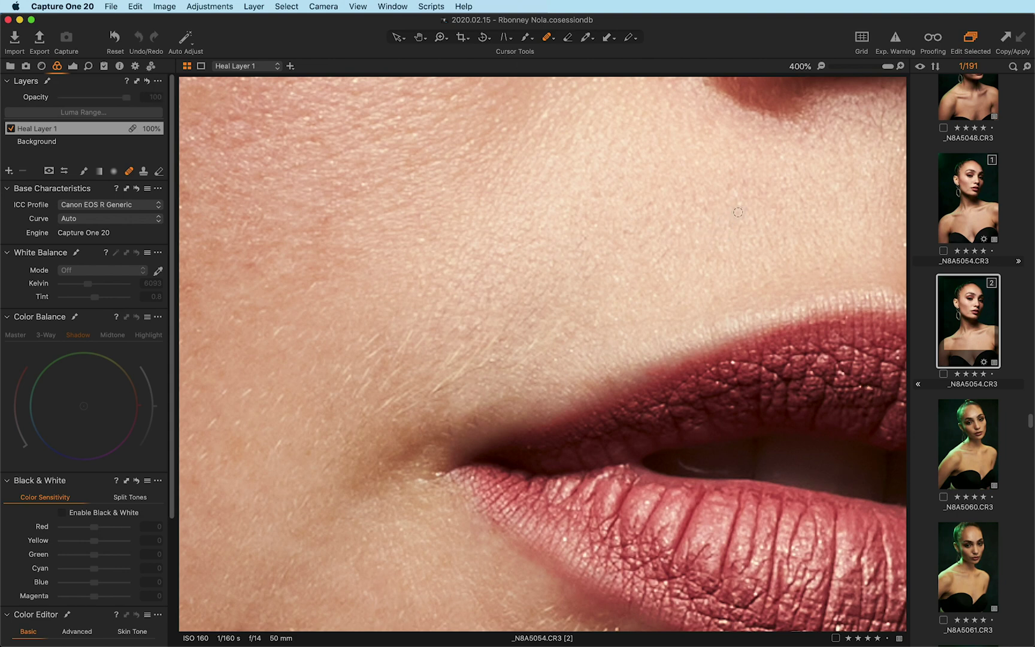
Step: Pan the magnified view from the lip corner up along the nose toward the eye
mouse_move(763, 212)
mouse_down()
mouse_move(626, 274)
mouse_move(650, 255)
mouse_up()
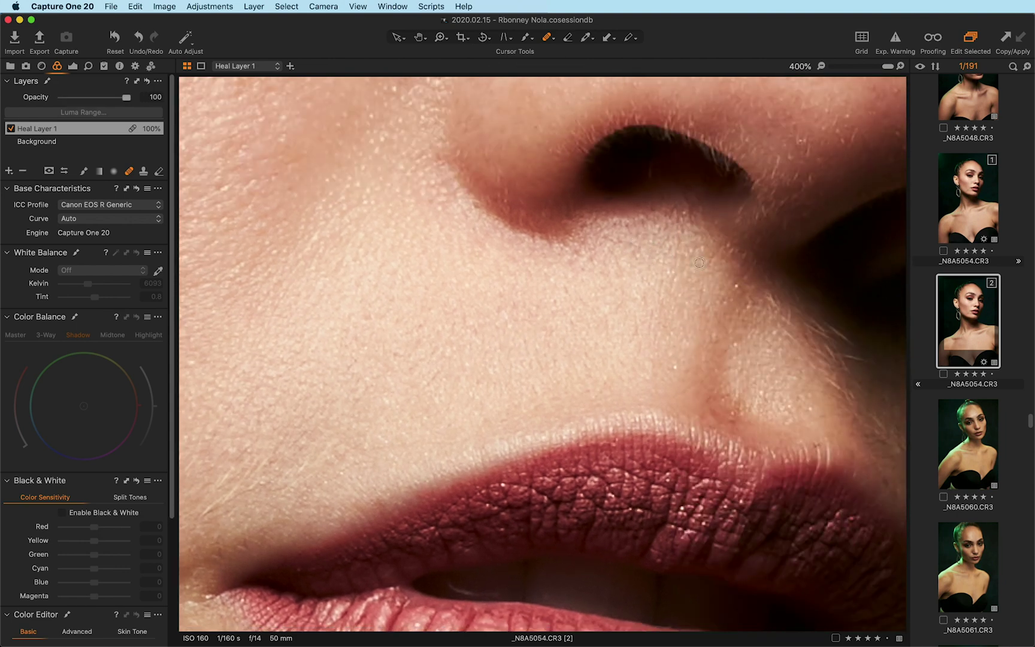
scroll(617, 280, right, 8)
scroll(617, 280, down, 5)
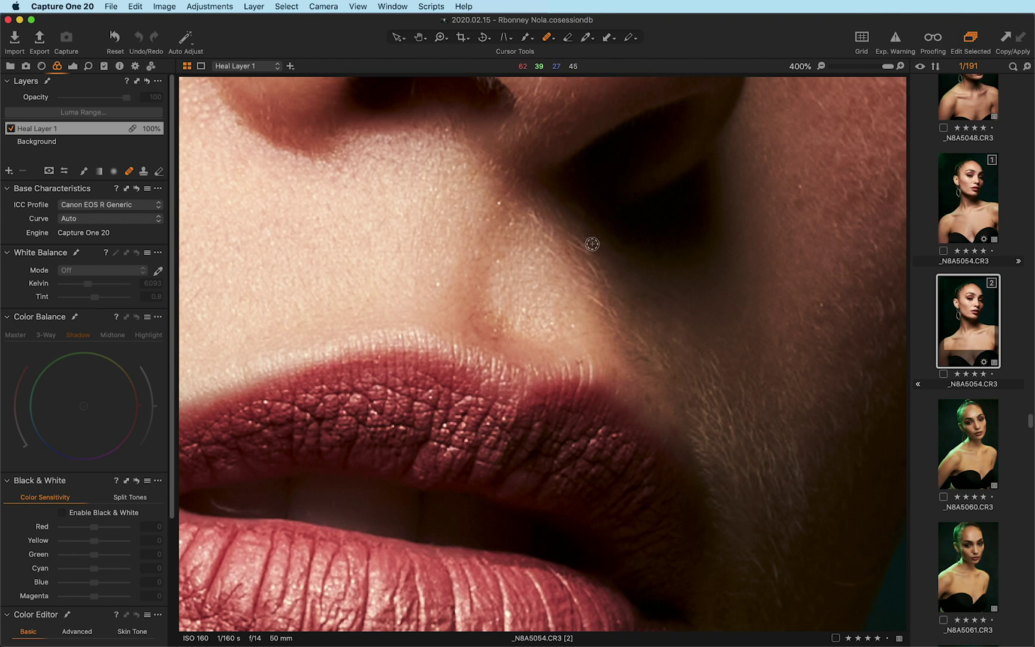
drag(672, 345, 606, 279)
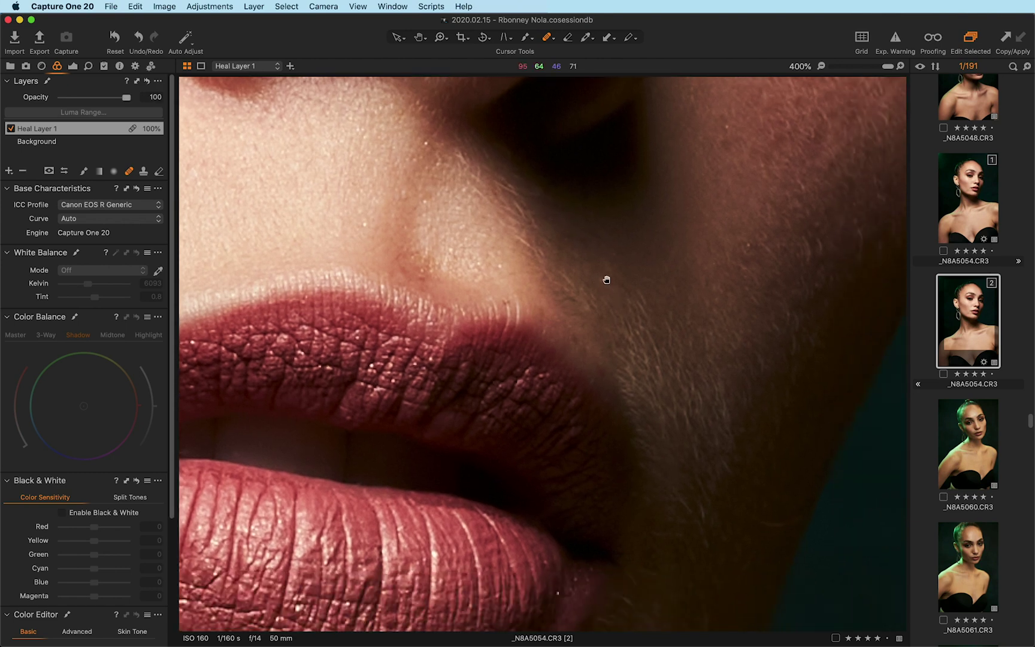
drag(506, 341, 550, 363)
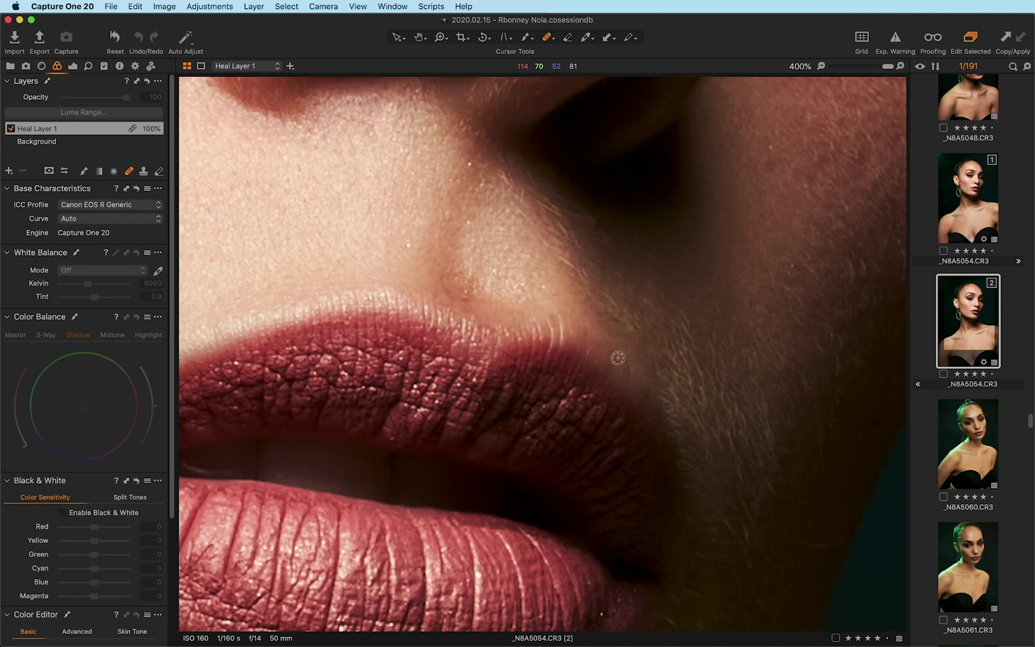
scroll(515, 256, up, 5)
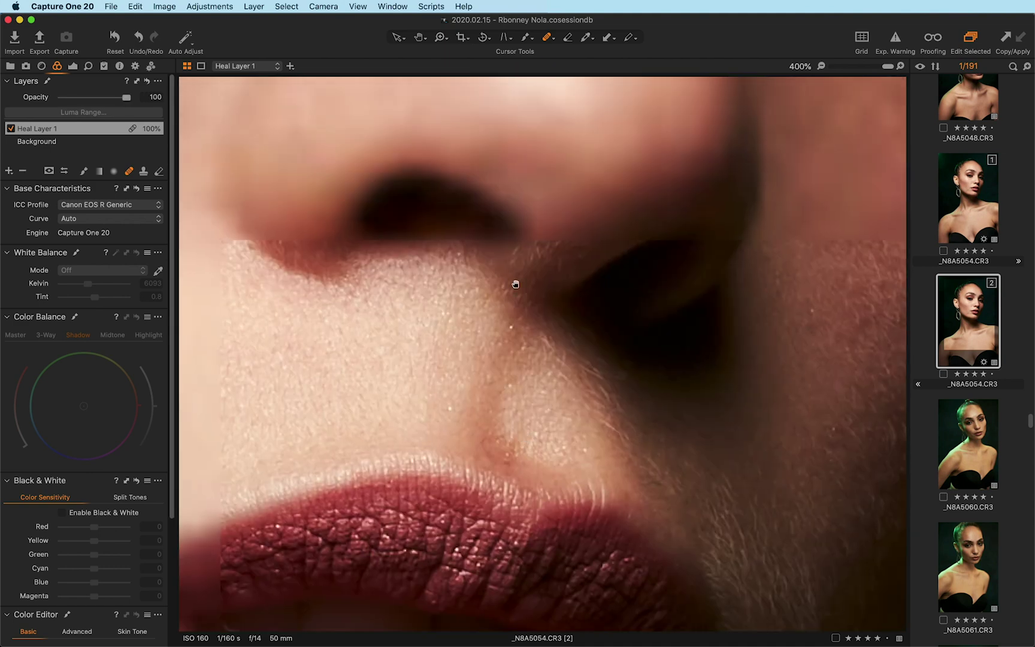
scroll(516, 256, up, 10)
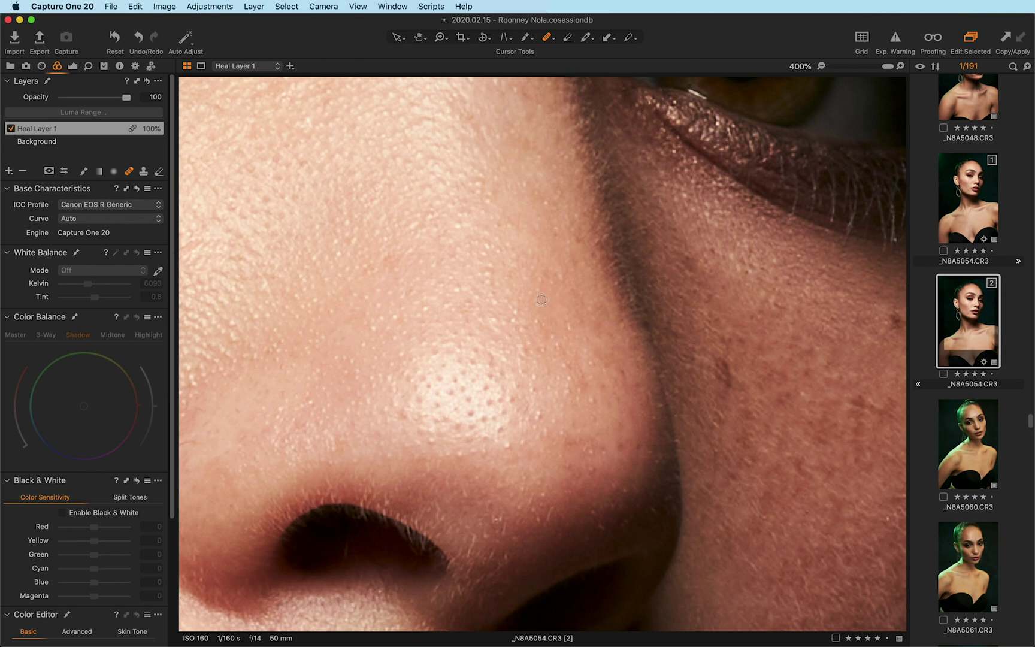
Step: Move up to the forehead and heal away the bright stray hair at the temple
scroll(557, 306, up, 5)
scroll(556, 307, up, 3)
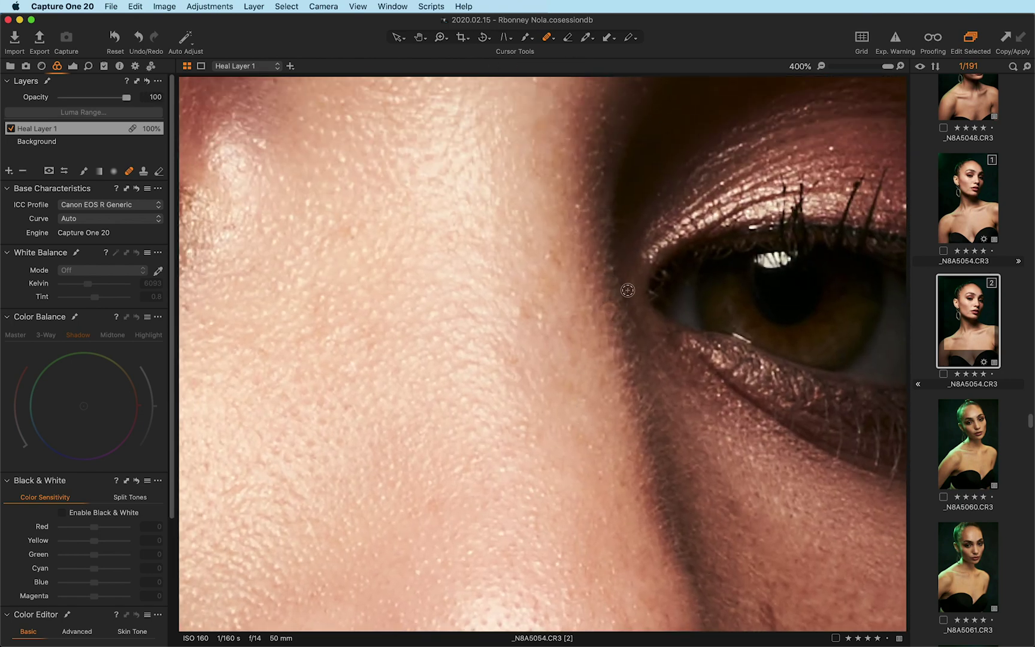
scroll(594, 288, up, 2)
scroll(594, 288, up, 8)
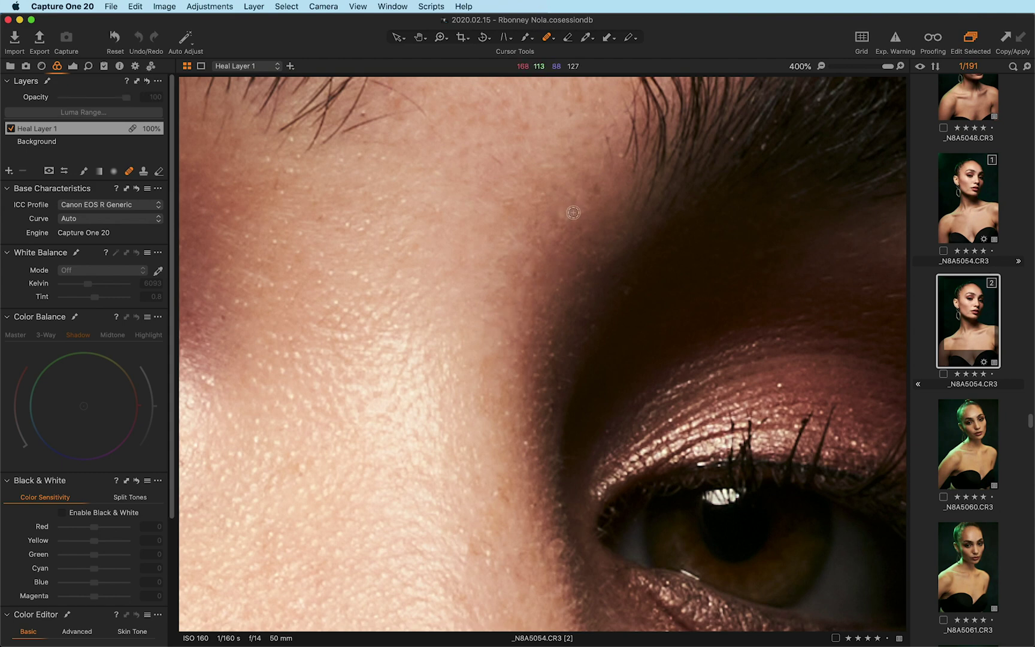
scroll(574, 171, up, 8)
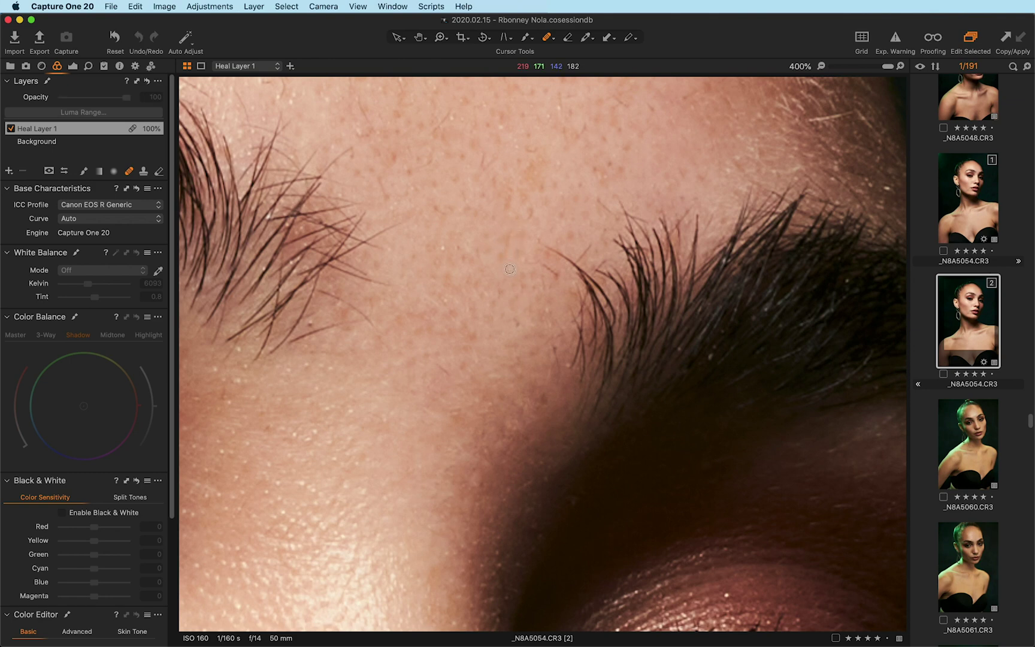
scroll(513, 265, up, 7)
scroll(523, 334, up, 2)
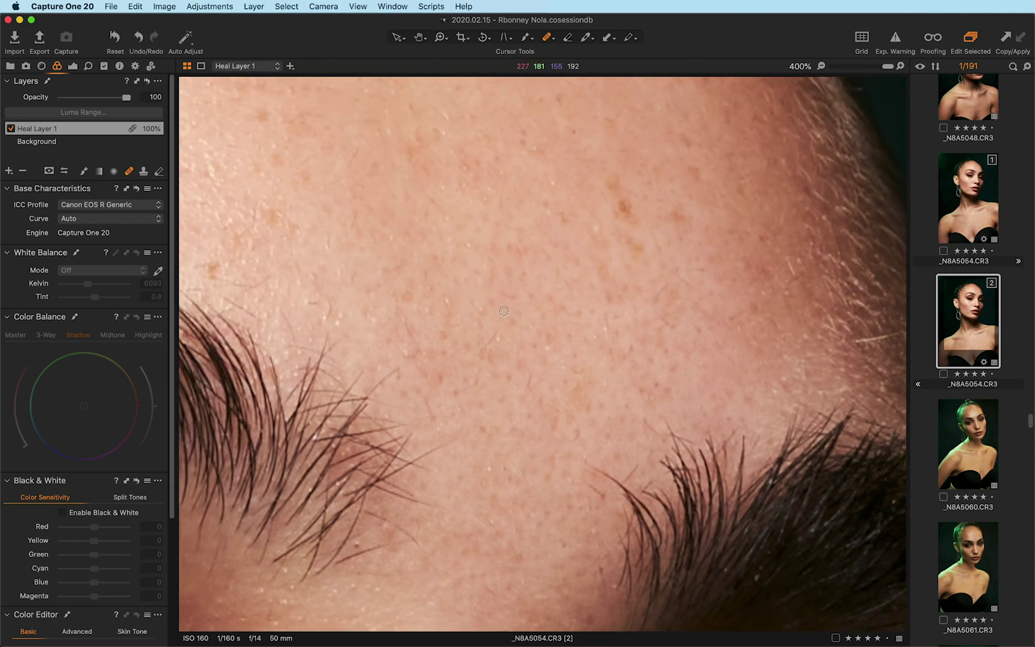
scroll(731, 289, right, 8)
click(671, 339)
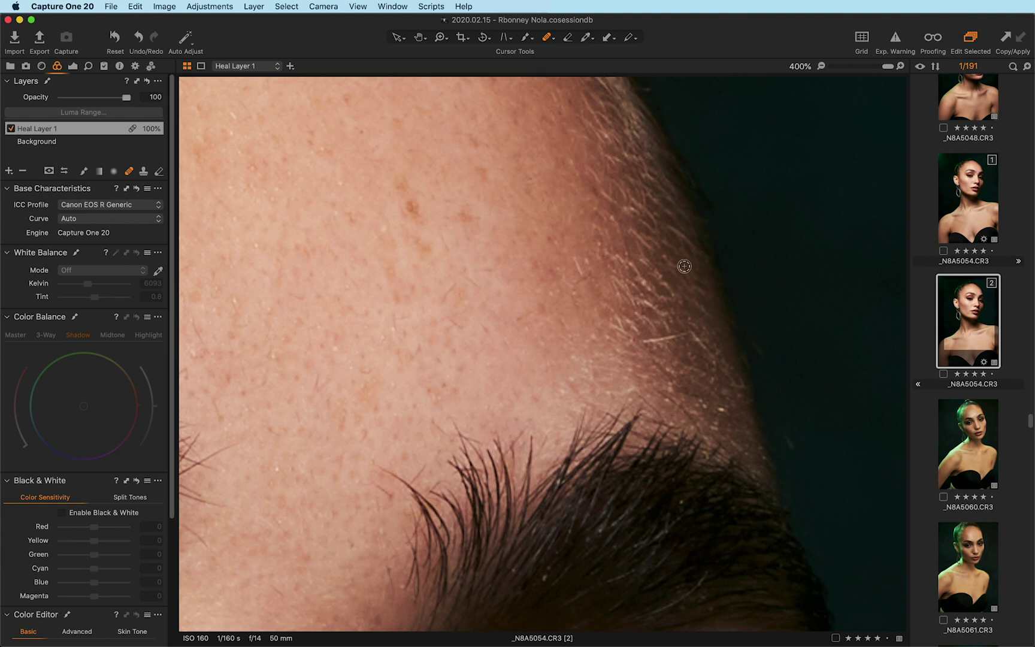
Step: Heal the small spots on the forehead and along the temple edge
click(582, 267)
click(433, 320)
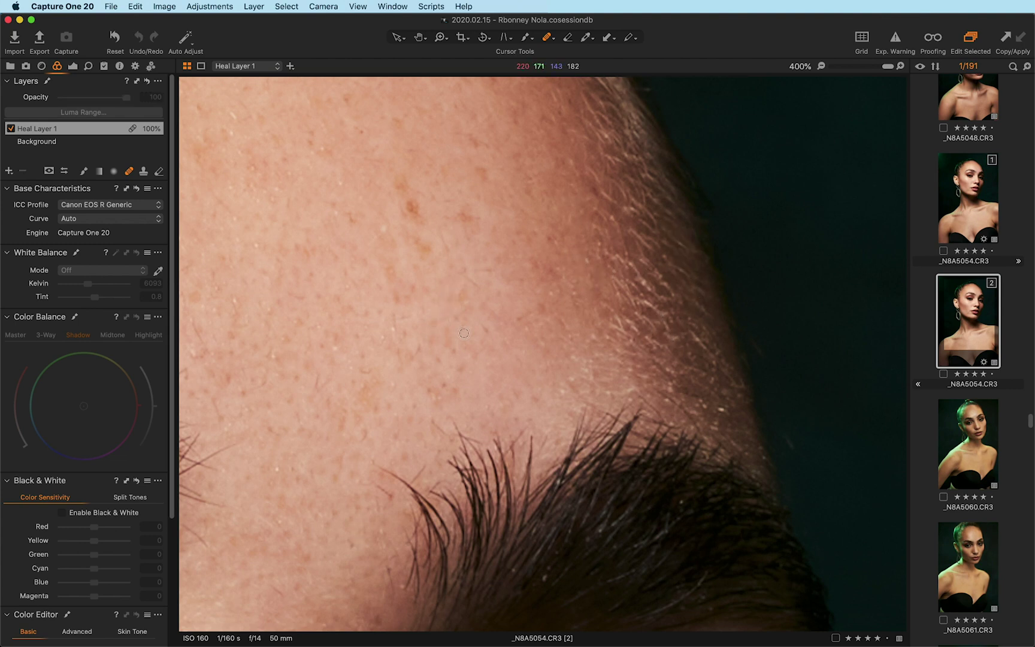
click(469, 297)
click(719, 404)
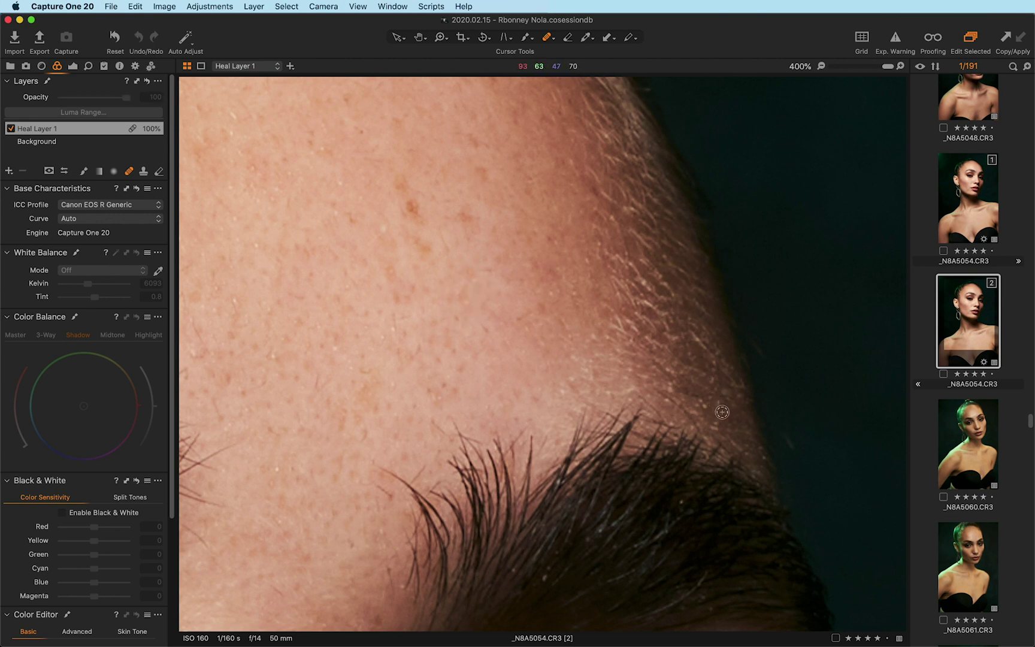
click(708, 353)
click(636, 389)
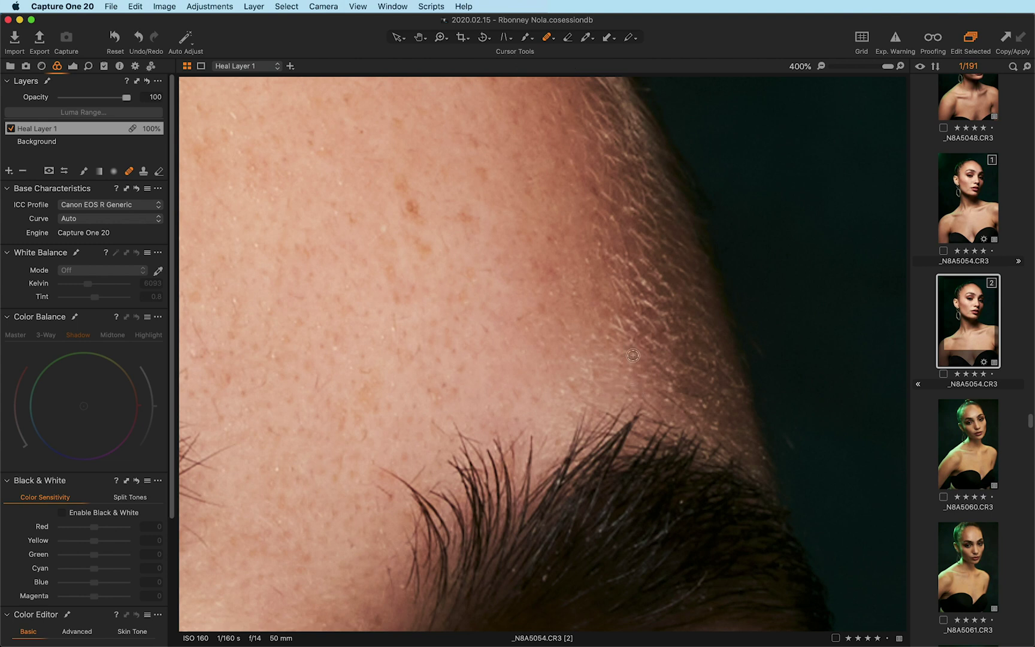
Step: Pan toward the other brow, then zoom out from 400% to 100% and 67%
drag(345, 354, 538, 337)
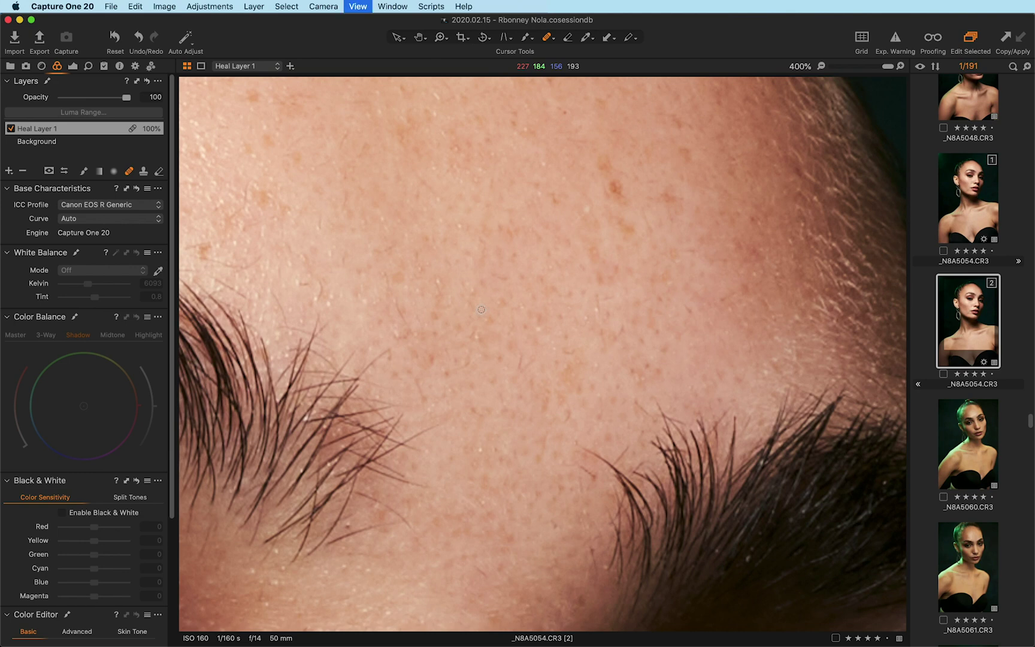
scroll(481, 310, down, 5)
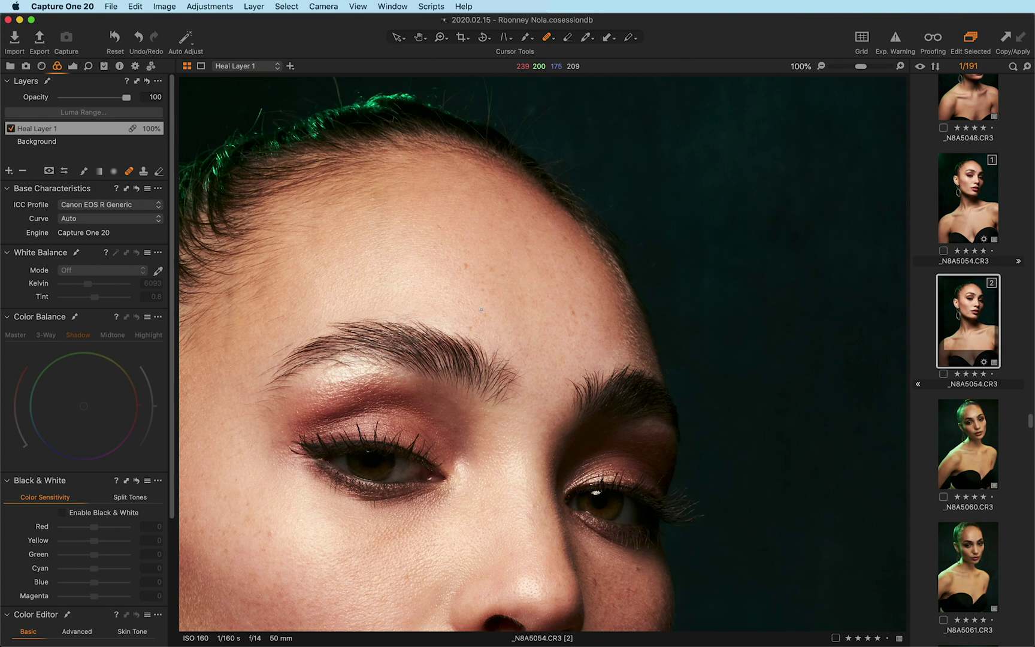
scroll(482, 310, down, 1)
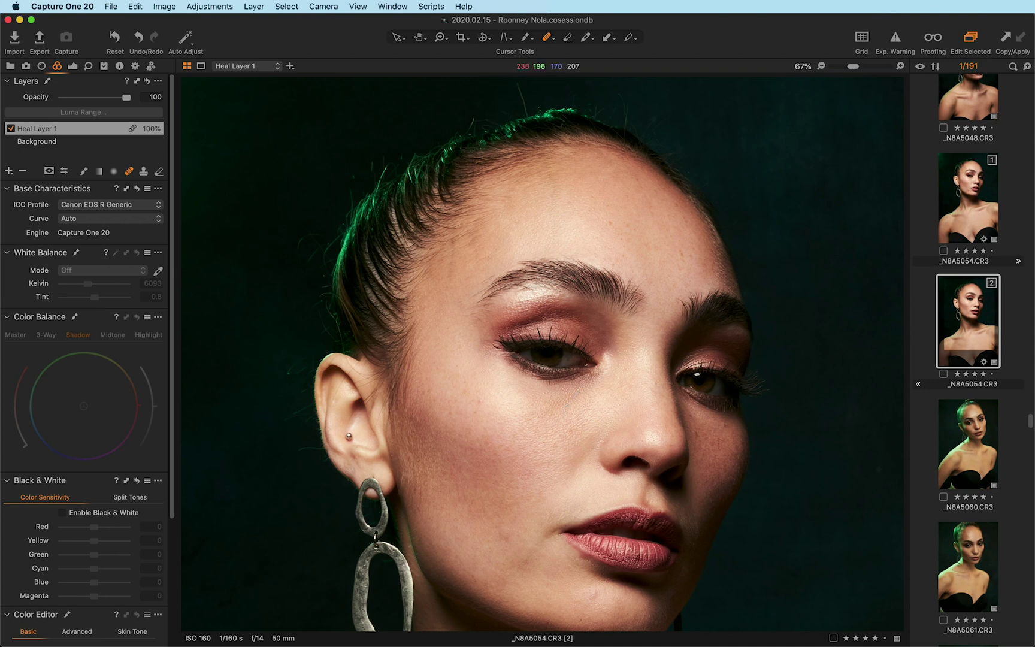
Step: Zoom to 300% on the brows and paint heal strokes over the stray eyebrow hair
key(super+equal)
key(super+equal)
key(super+equal)
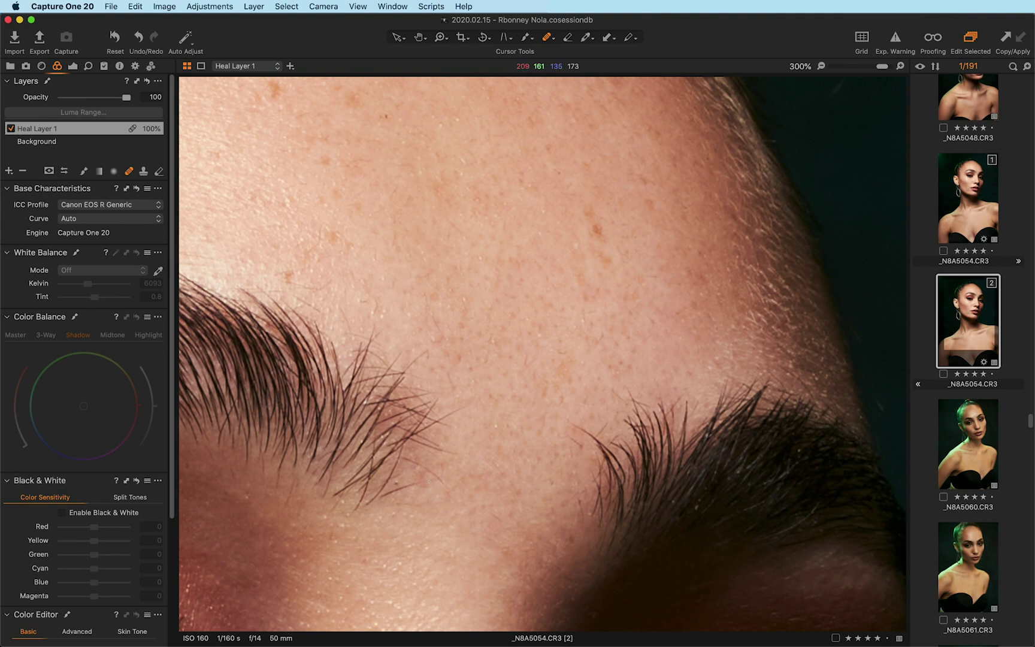
drag(425, 480, 379, 498)
drag(428, 478, 419, 482)
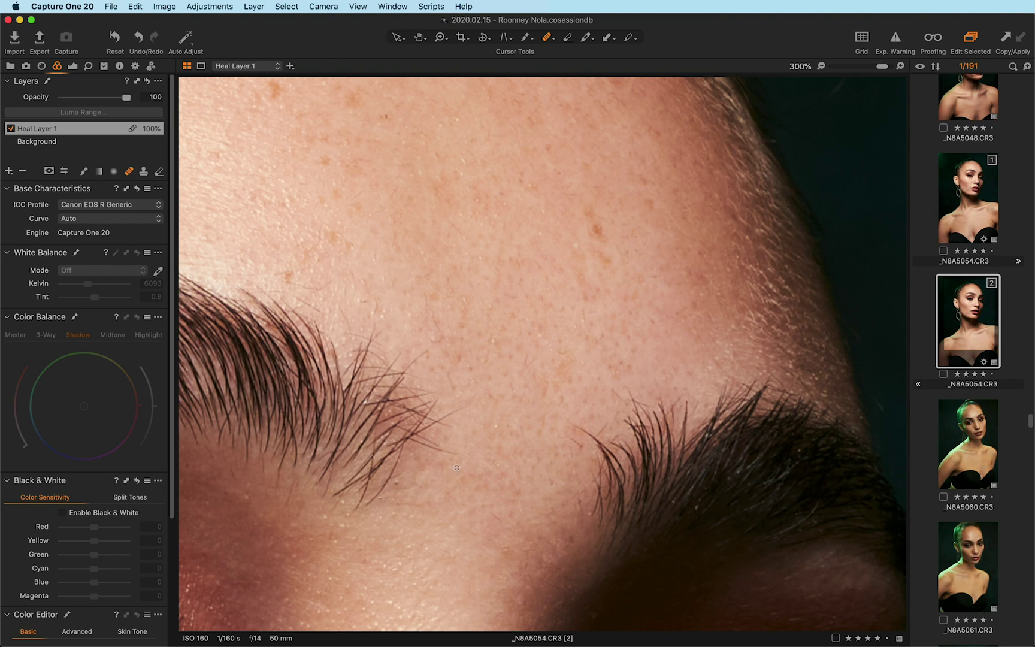
Step: Heal two spots near the brow, then erase healing on the brow skin and forehead edge
click(583, 444)
click(569, 518)
click(160, 173)
mouse_move(420, 470)
mouse_down()
mouse_move(390, 492)
mouse_move(446, 452)
mouse_move(434, 461)
mouse_up()
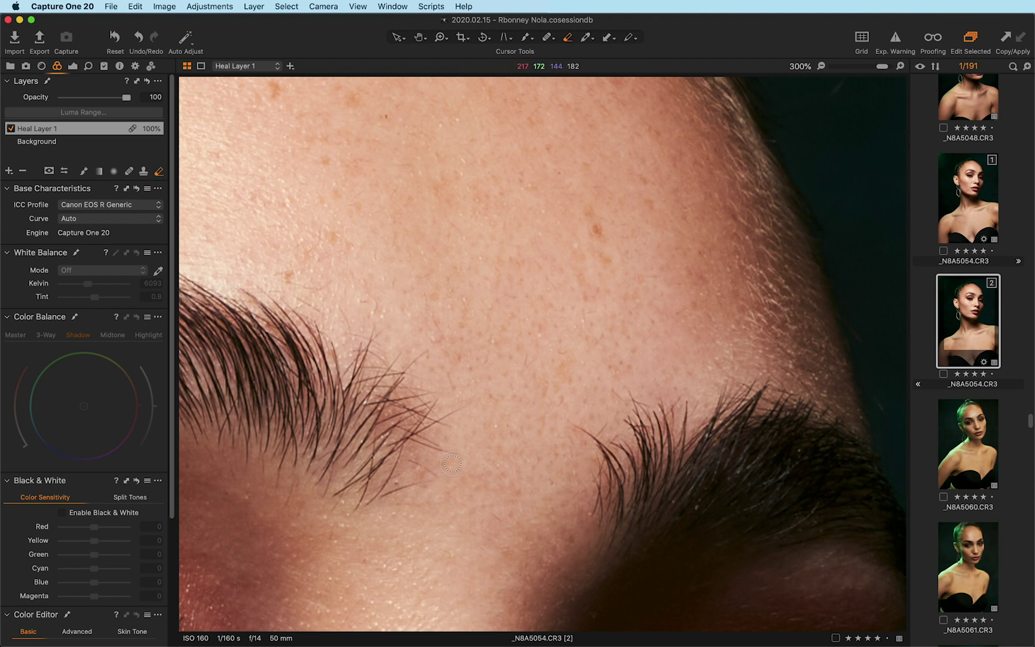
drag(588, 255, 603, 233)
drag(790, 256, 783, 240)
Step: Zoom out to 67% to show the full face and reselect the Heal brush on Heal Layer 1
scroll(761, 306, down, 5)
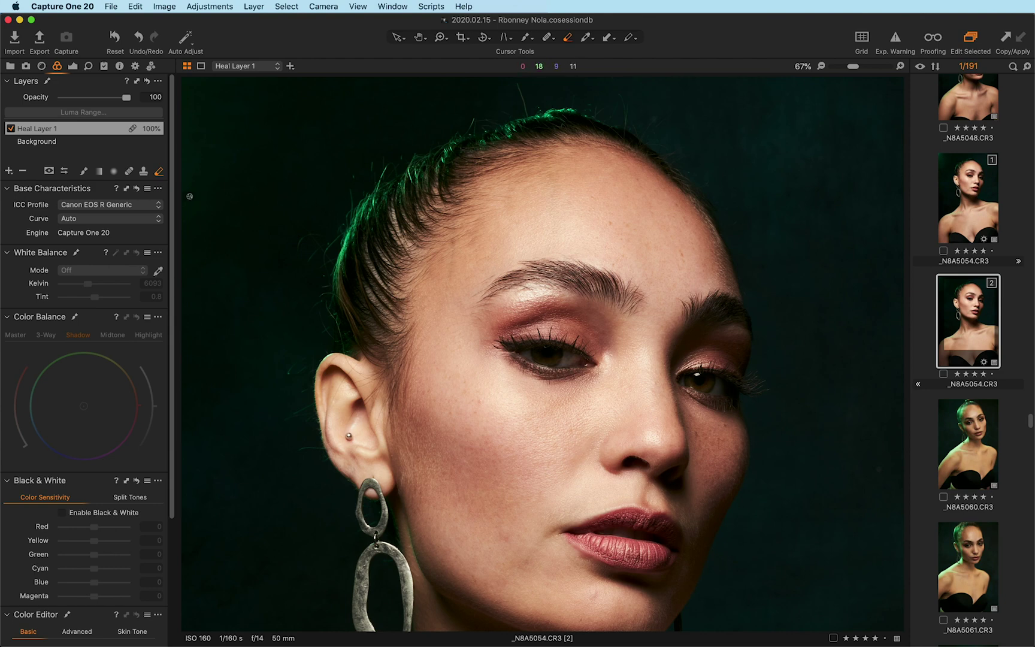
click(129, 172)
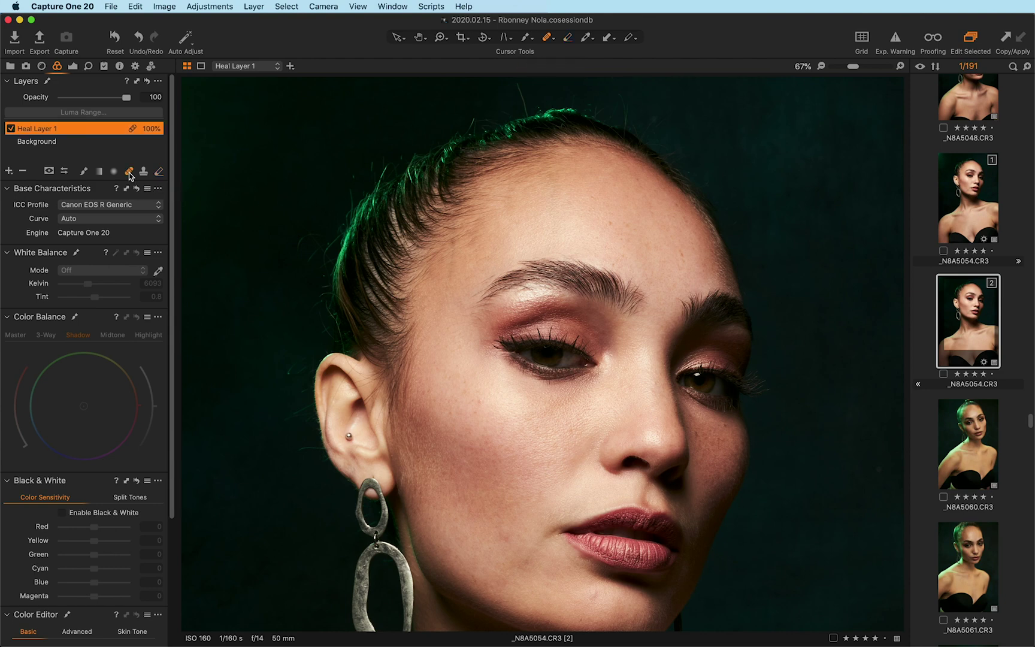